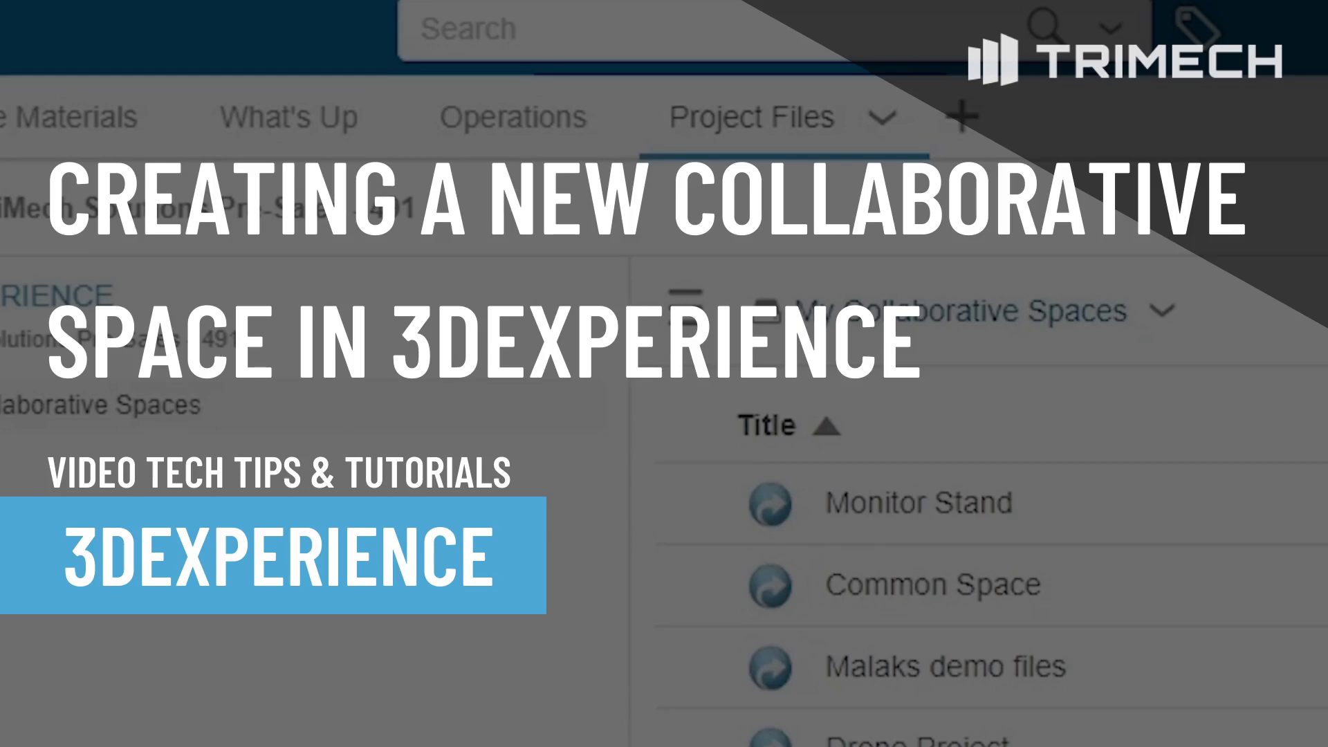
scroll(283, 366, "down", 3)
scroll(216, 370, "down", 1)
scroll(183, 375, "down", 3)
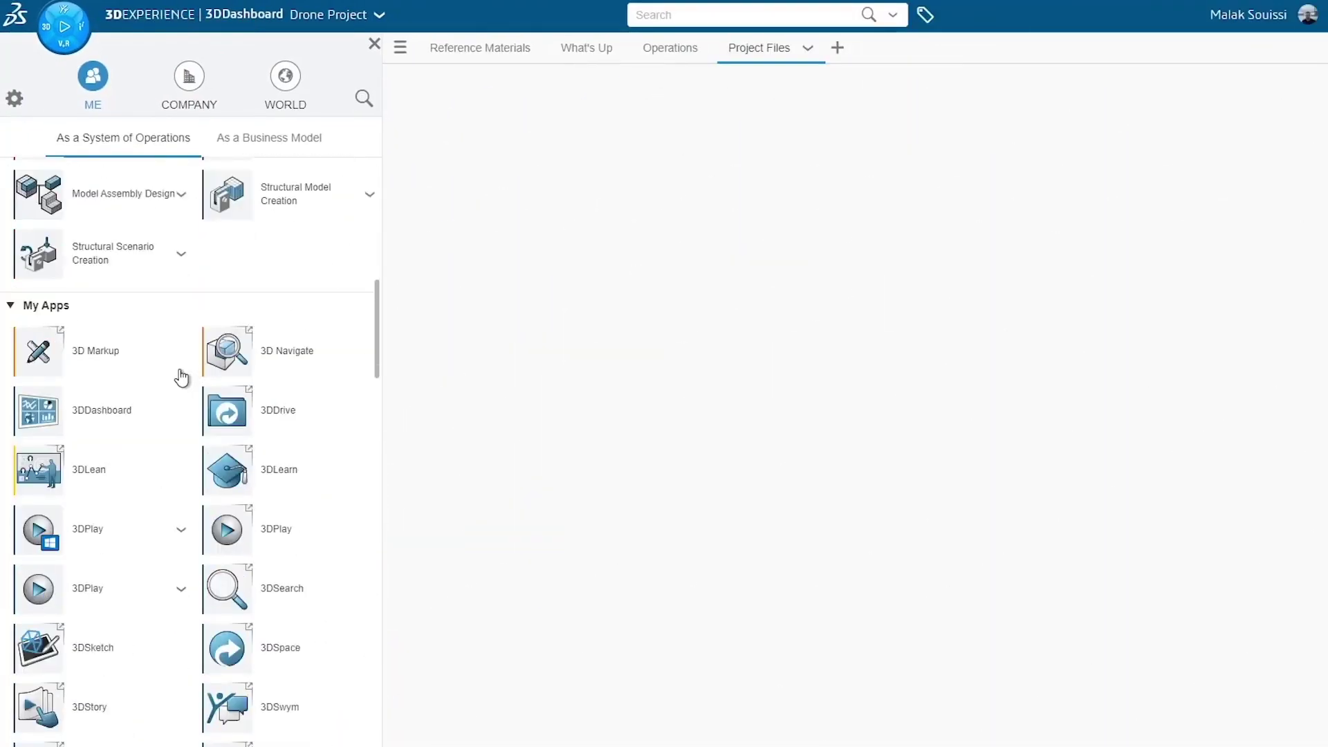
scroll(182, 377, "down", 2)
mouse_move(226, 481)
left_mouse_down()
mouse_move(519, 218)
mouse_move(504, 194)
left_mouse_up()
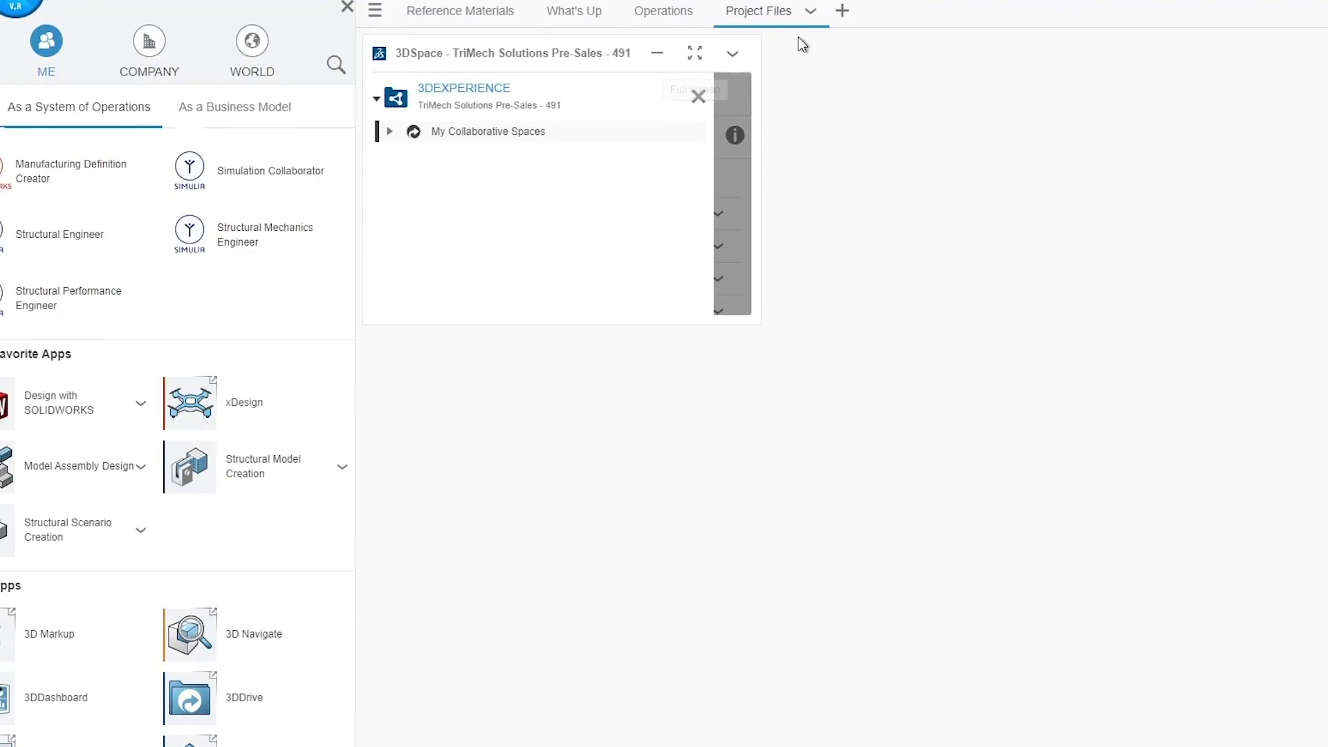
Step: Fit the 3DSpace widget to Project Files and list My Collaborative Spaces with its actions
left_click(812, 12)
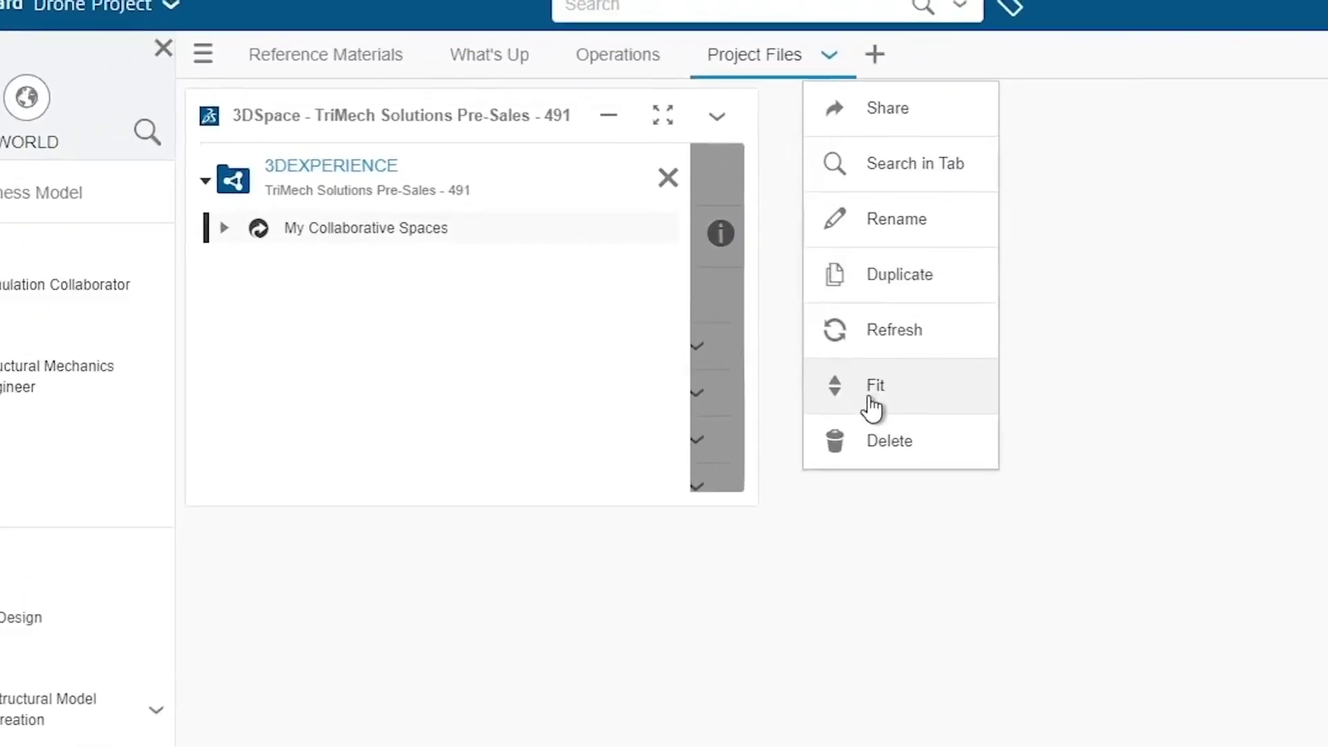
left_click(959, 493)
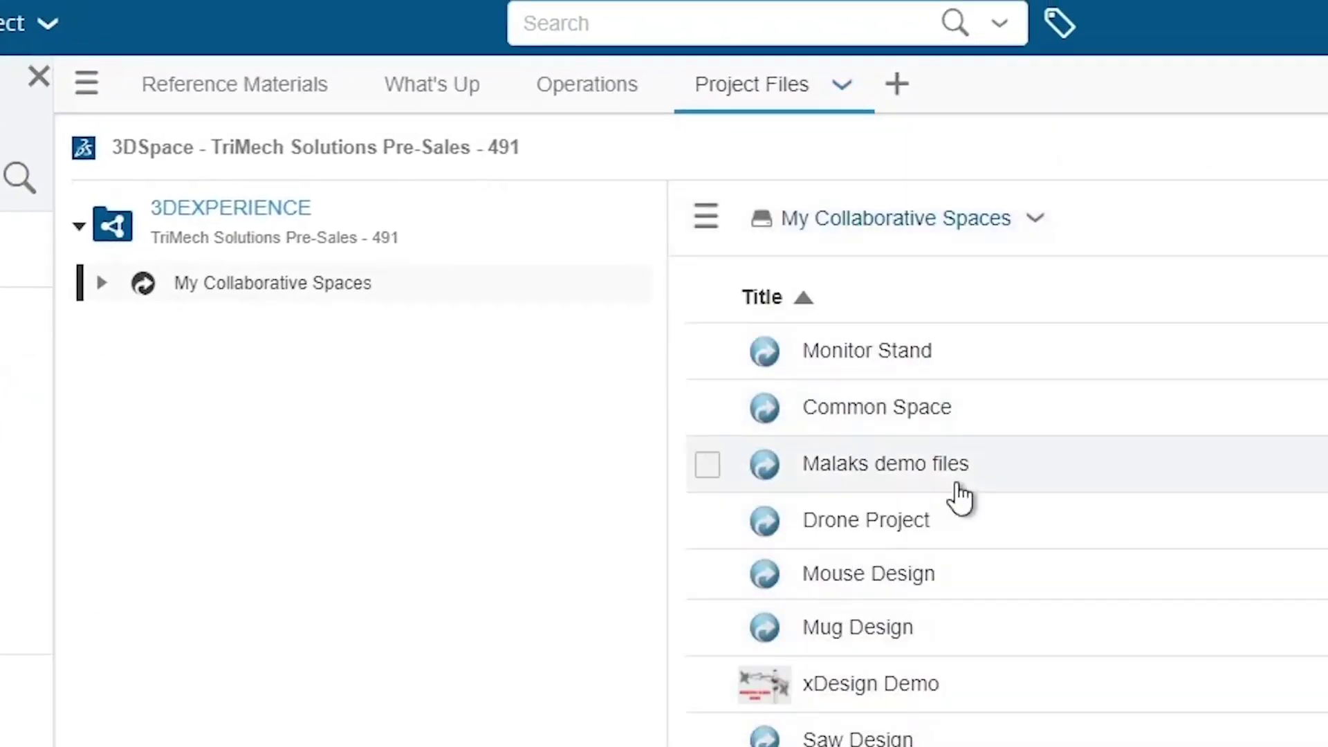
left_click(101, 285)
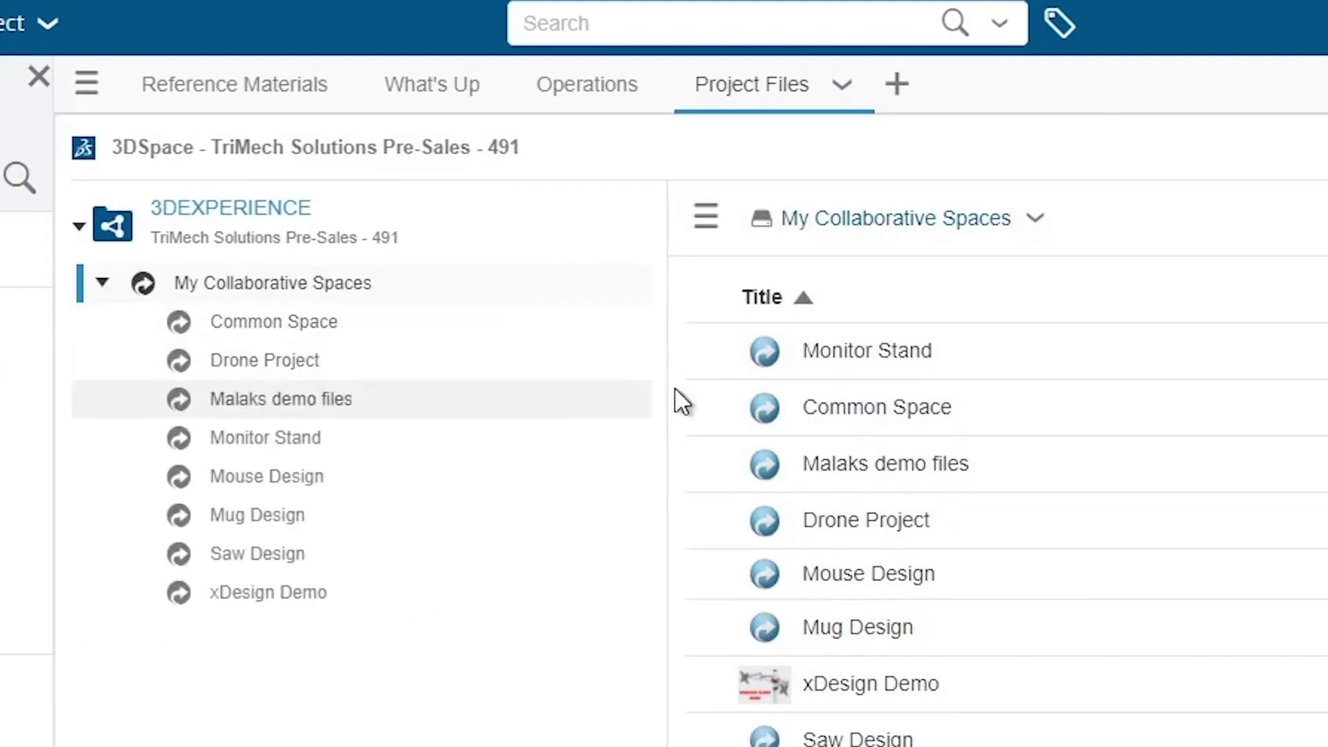
left_click(1038, 220)
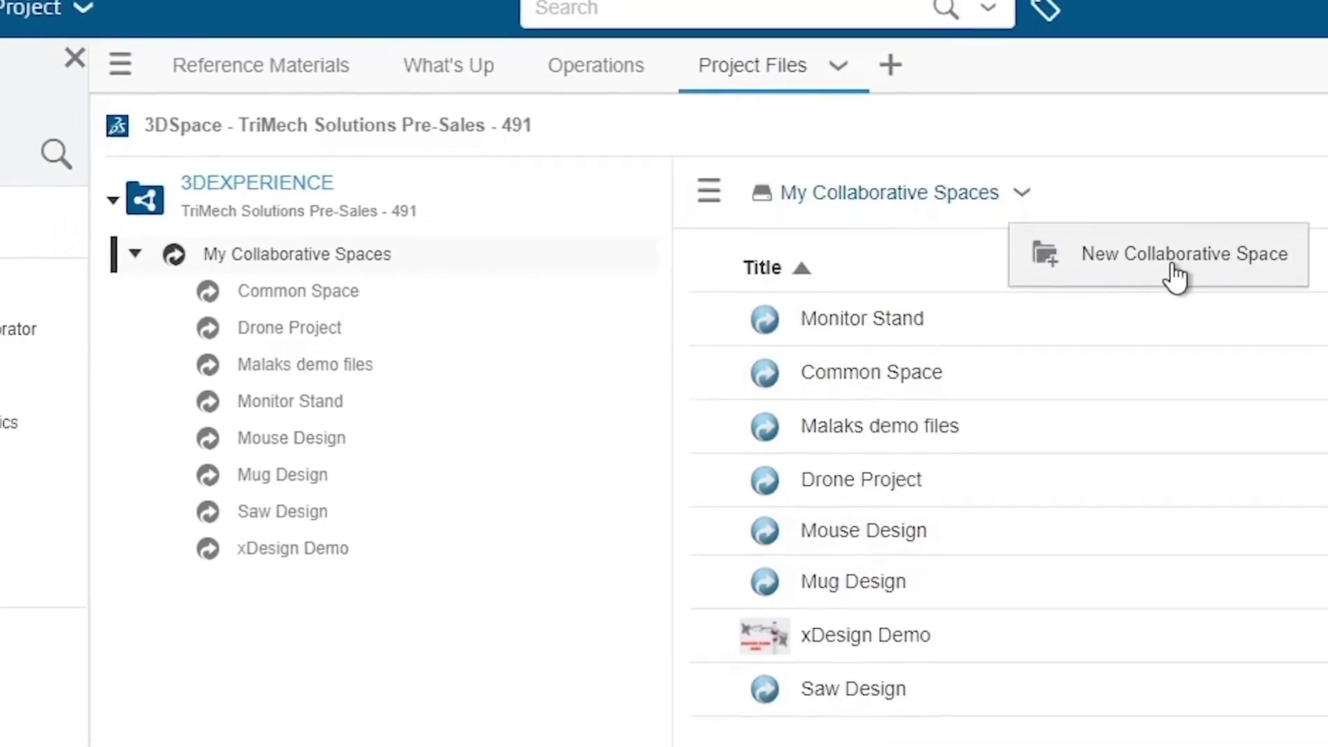
Step: Fill in a new space titled Collaborative Project 1, keeping Design family and Private visibility
left_click(1178, 278)
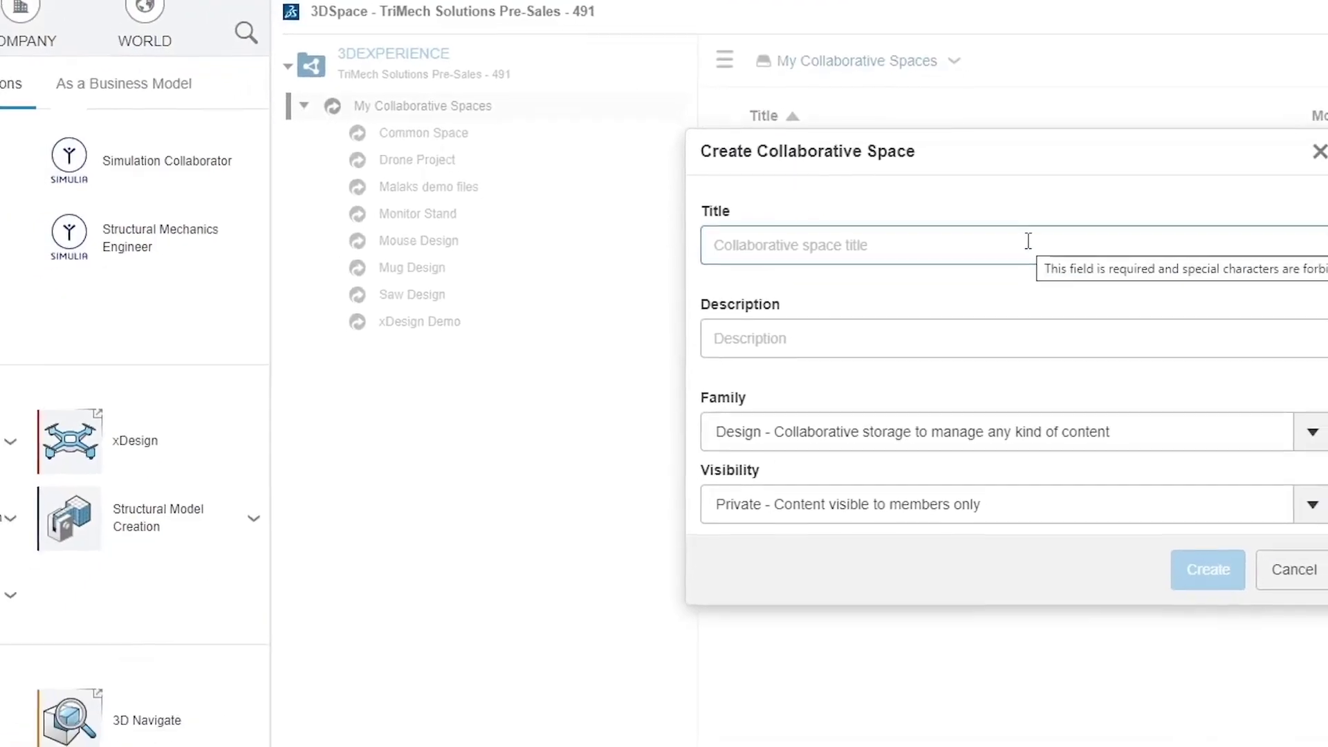
type("Collaborative Project 1")
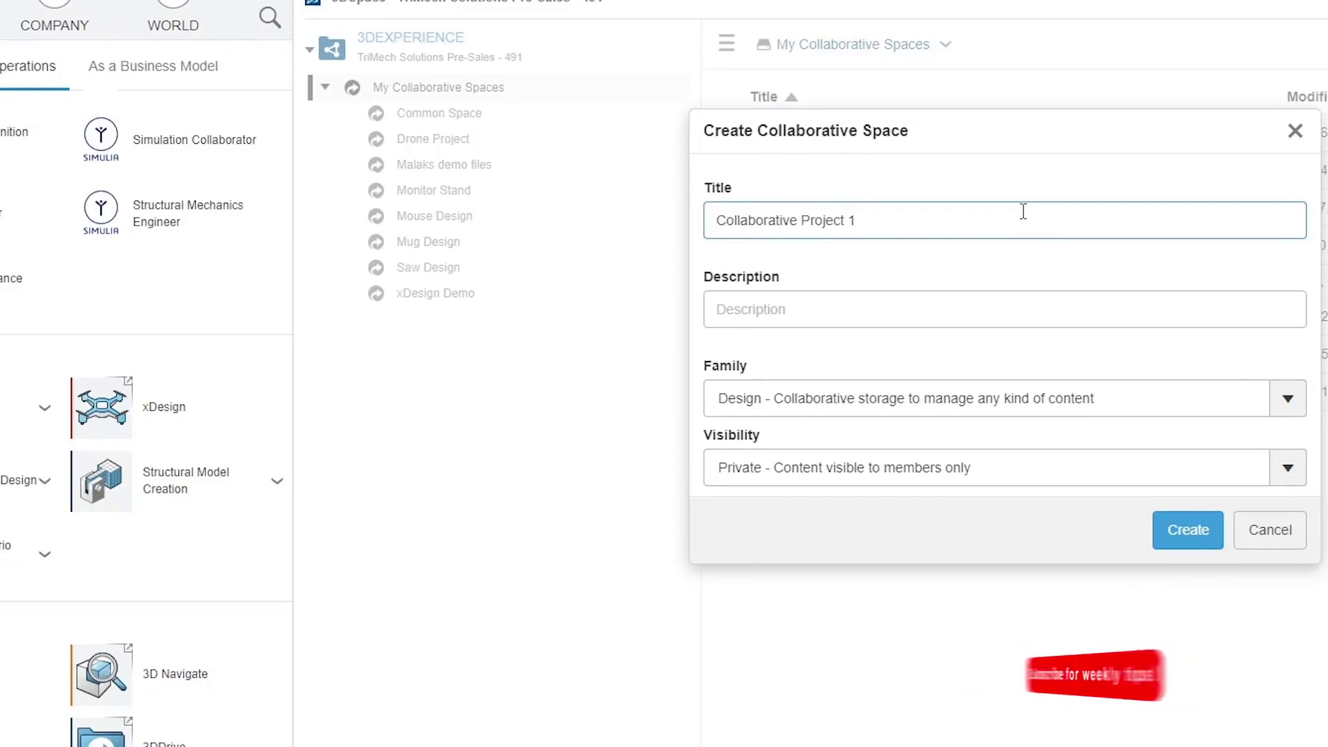
key("Tab")
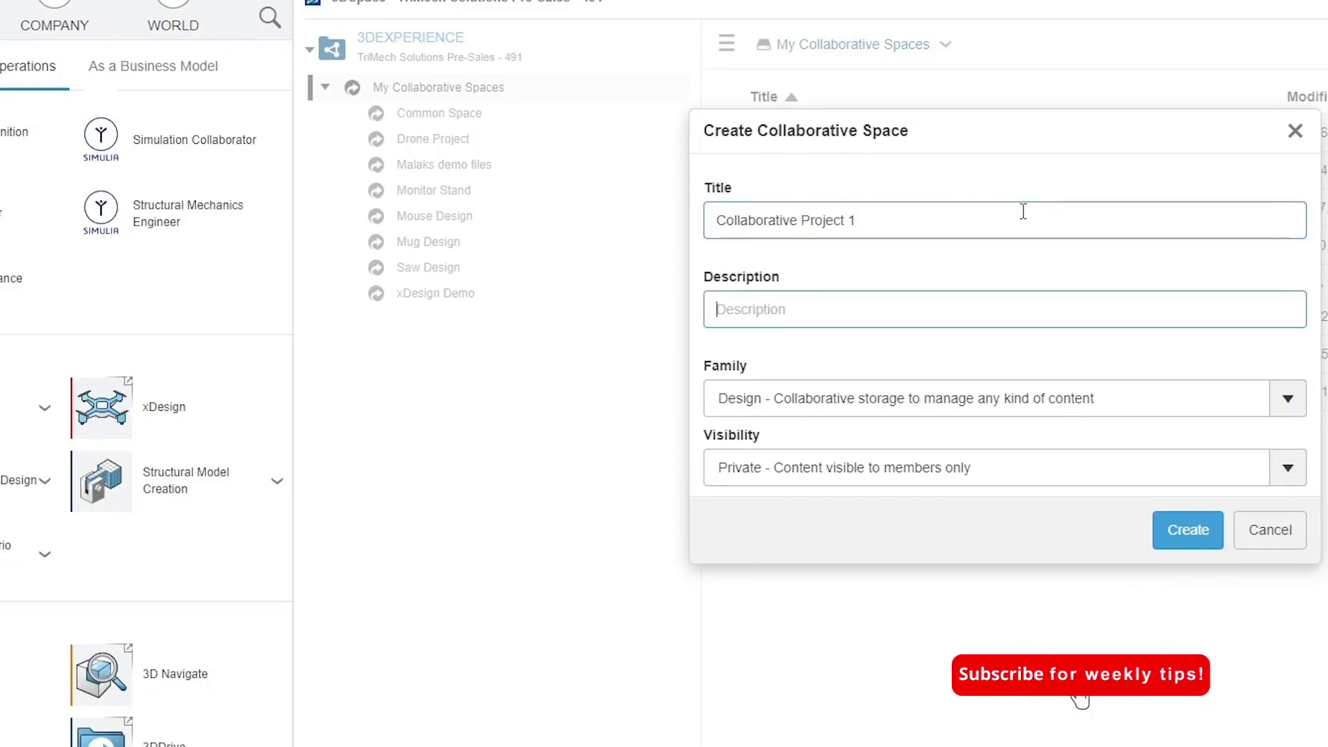
type("This is our project space")
left_click(1214, 405)
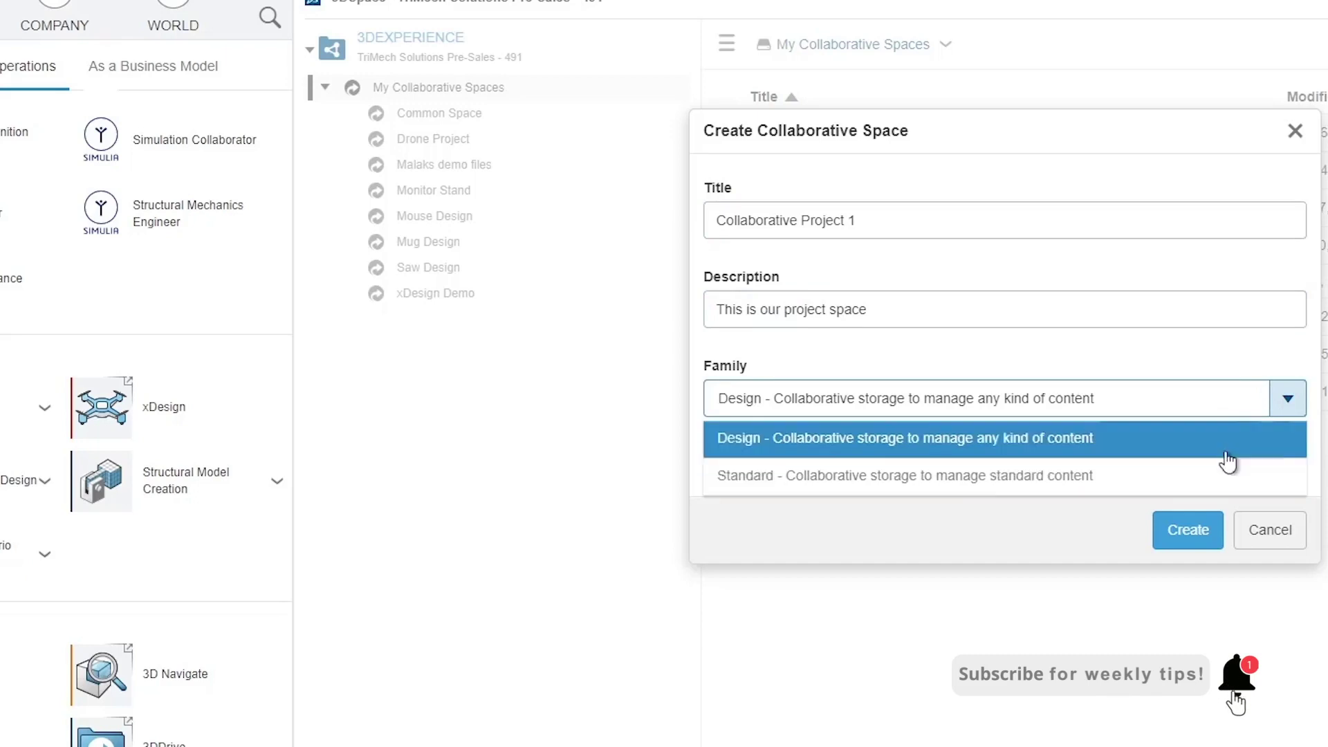
left_click(1287, 398)
left_click(1283, 469)
key("Escape")
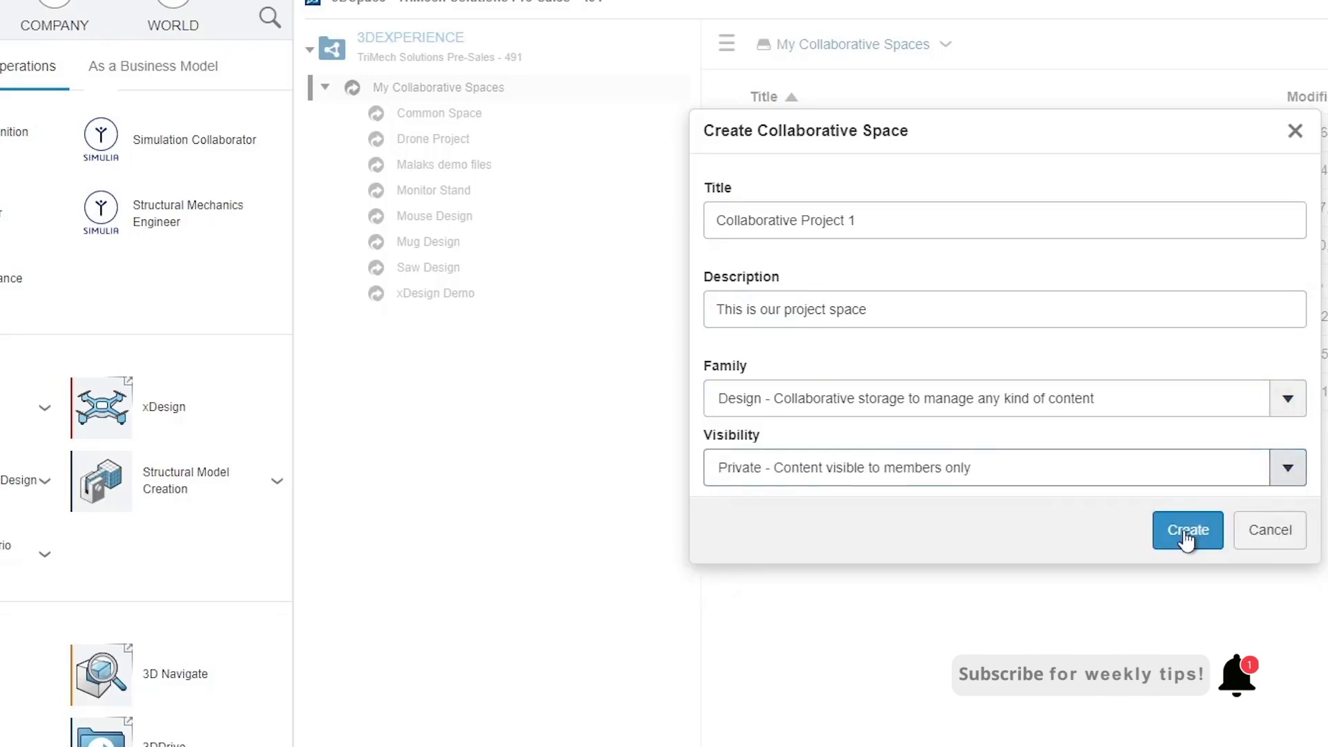
Step: Create the space, then select Collaborative Project 1 to add members
left_click(1195, 535)
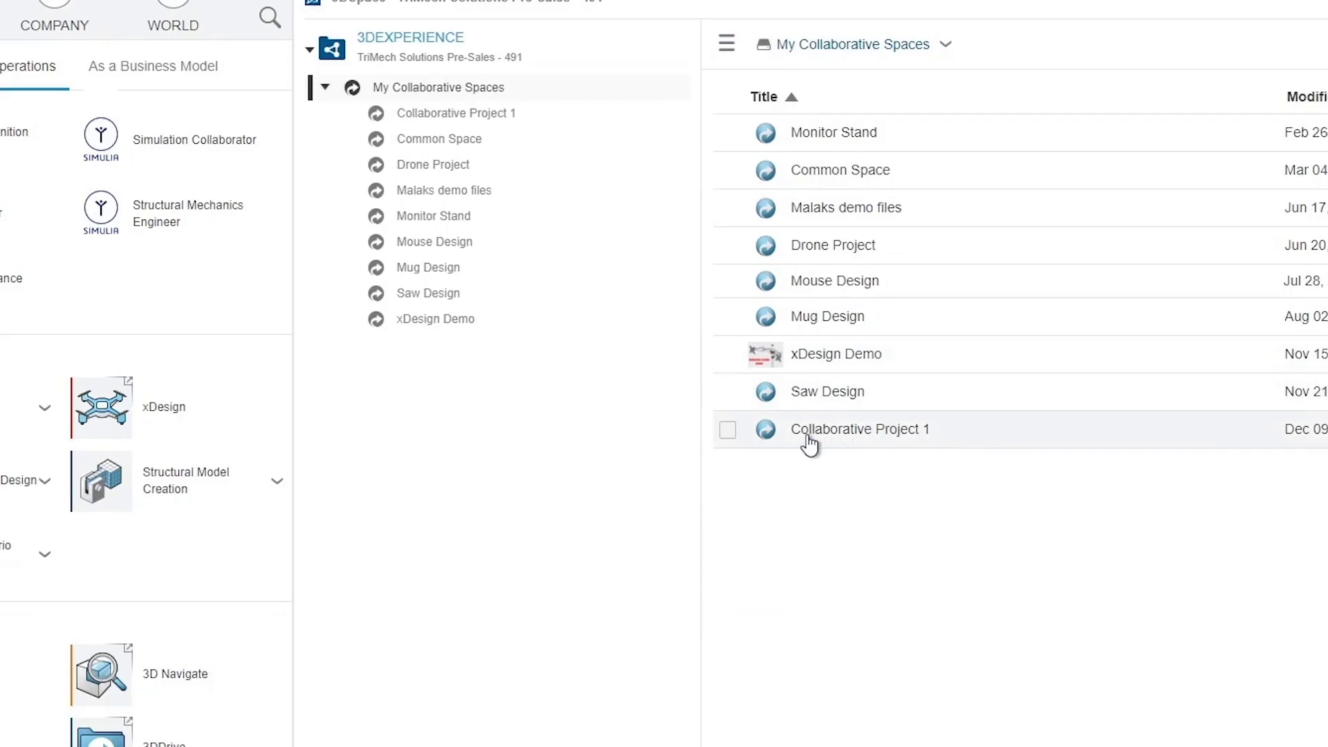
mouse_move(860, 429)
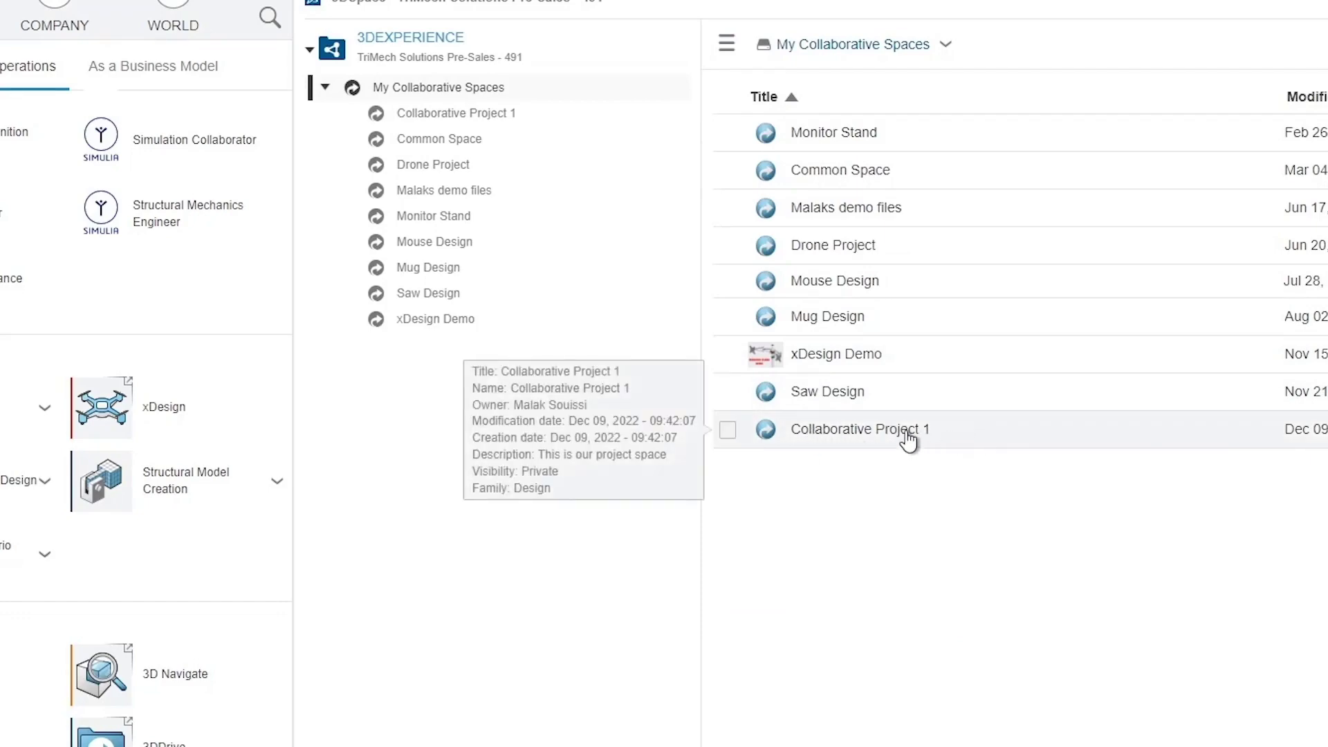
left_click(908, 440)
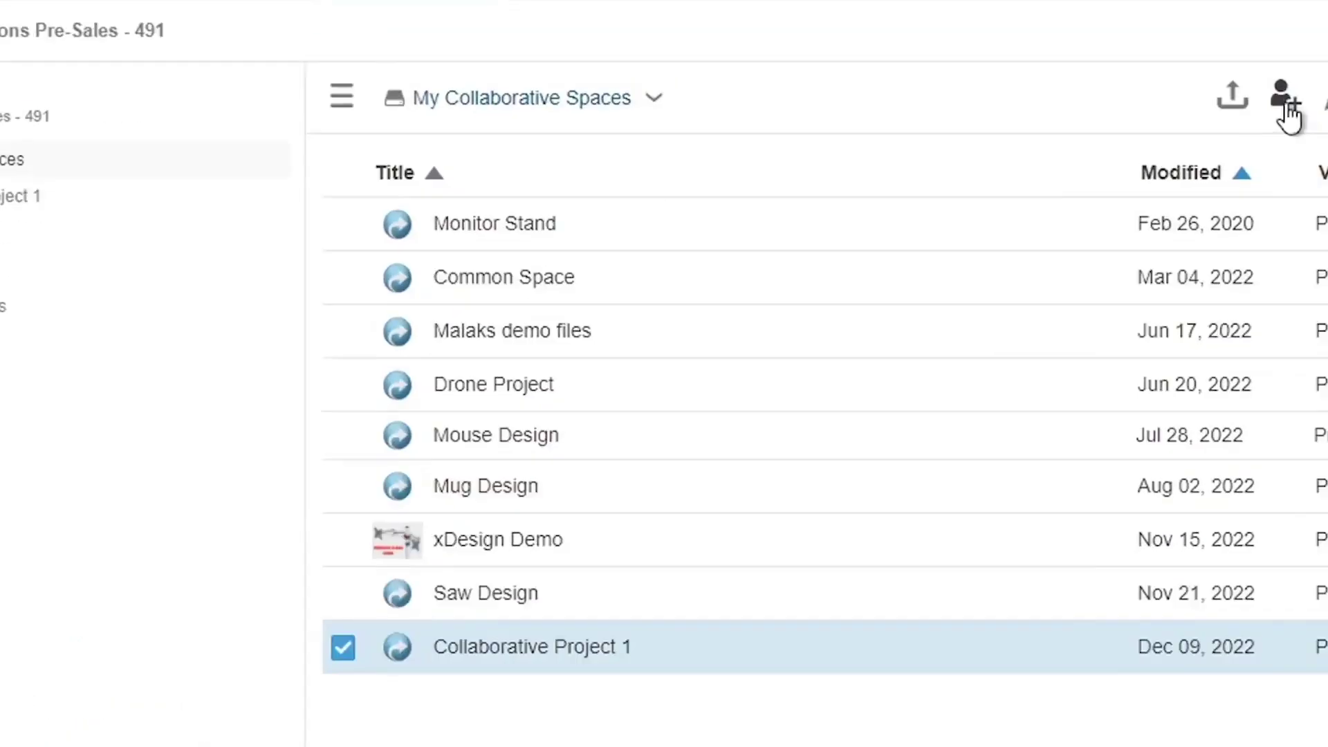
left_click(1284, 102)
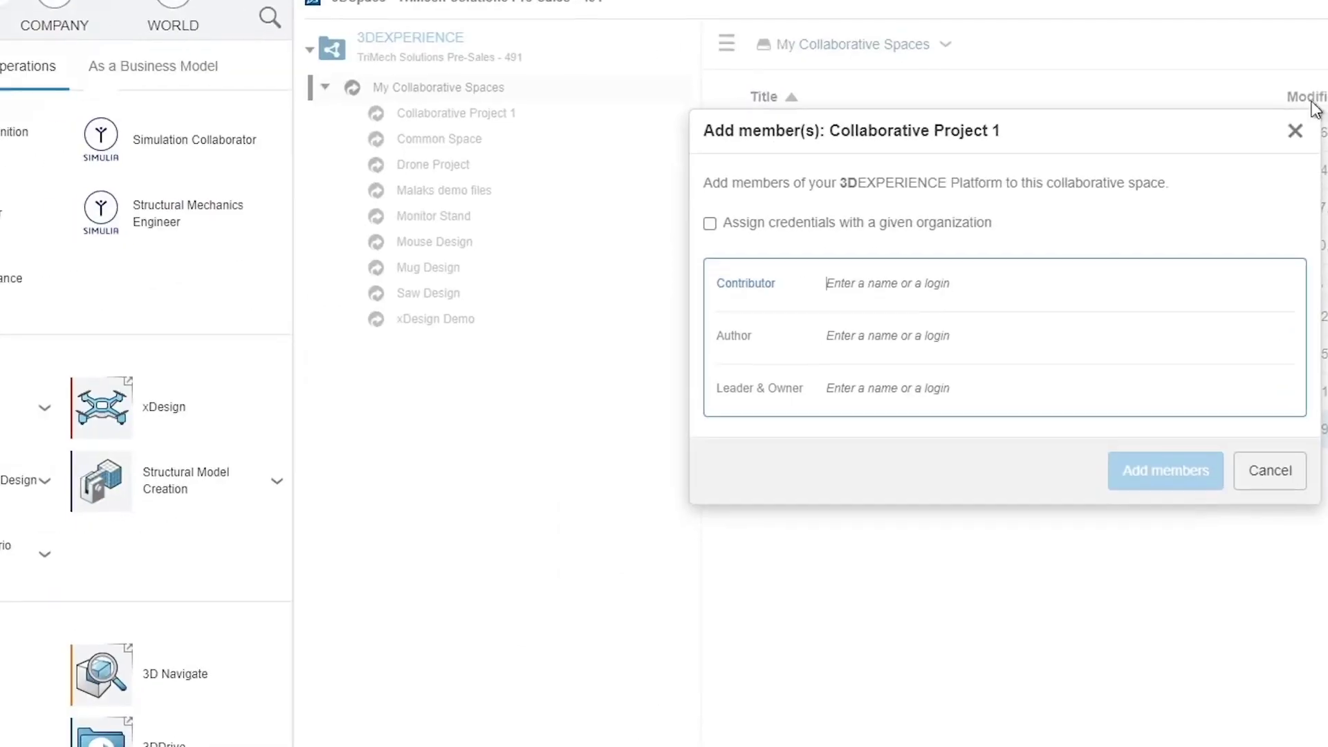